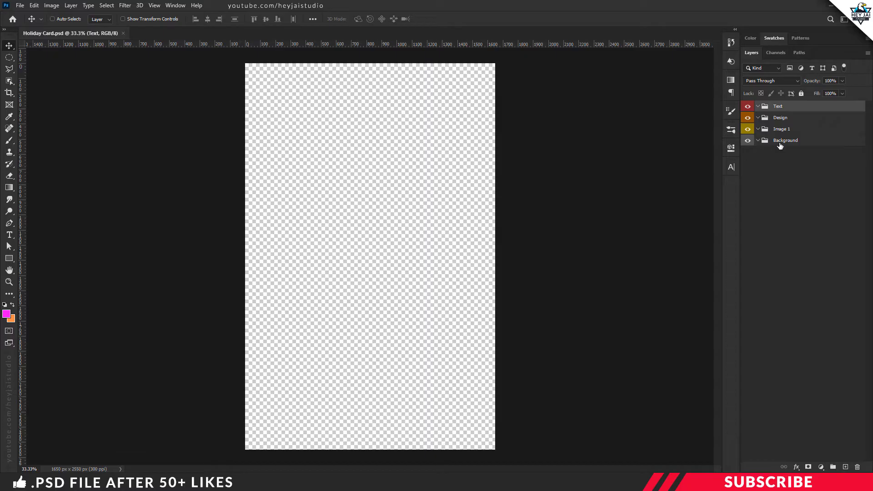
# Open Background-image.png in Photoshop and copy it into the Background group of Holiday Card.psd
pyautogui.click(779, 143)
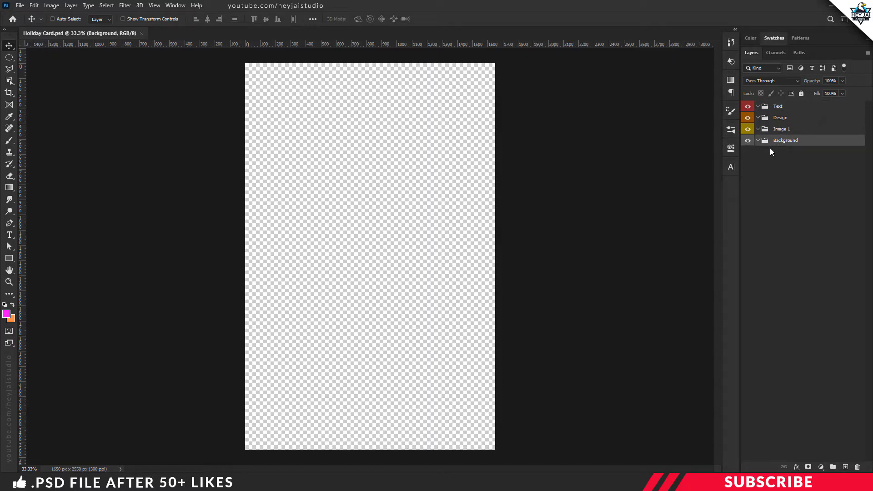
pyautogui.click(224, 482)
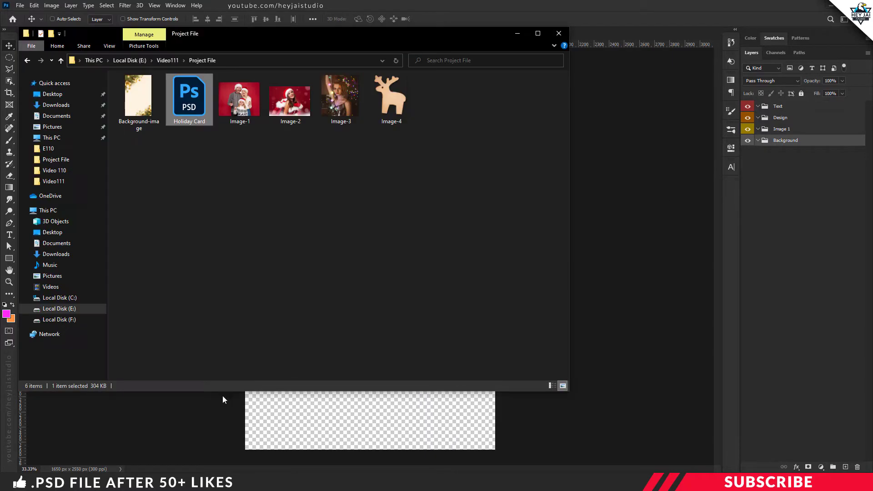
pyautogui.click(201, 177)
pyautogui.rightClick(146, 111)
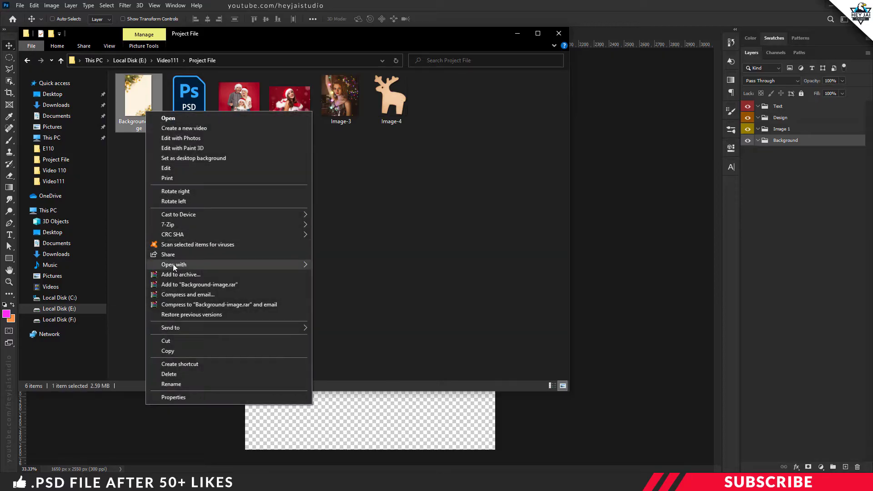
pyautogui.moveTo(173, 264)
pyautogui.click(314, 264)
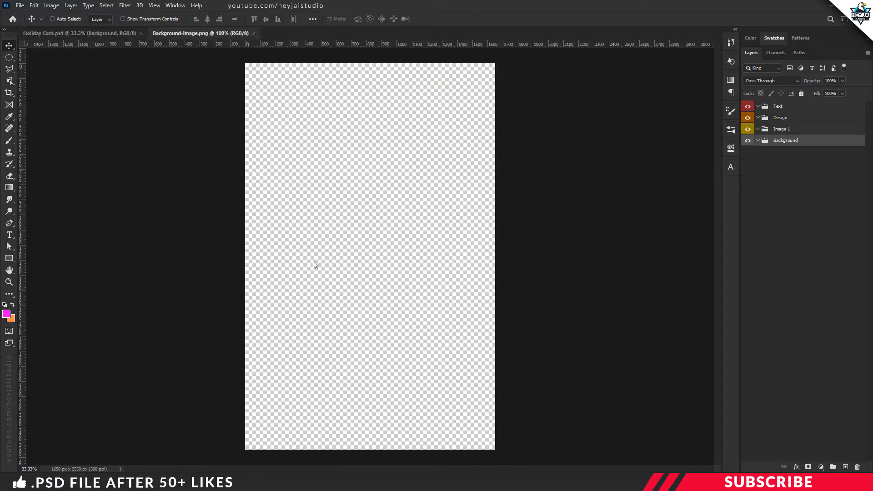
pyautogui.moveTo(218, 31); pyautogui.dragTo(235, 77)
pyautogui.moveTo(273, 105); pyautogui.dragTo(440, 143)
pyautogui.click(404, 50)
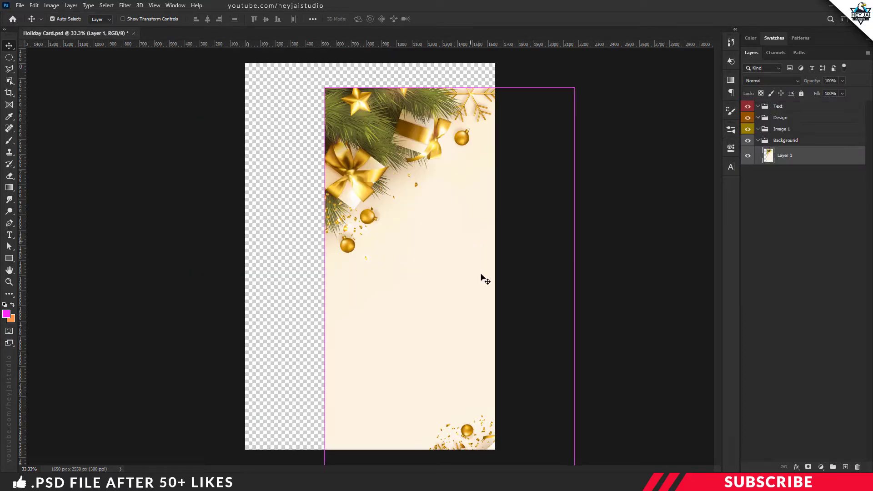
# Scale and position the Christmas background image with Free Transform so it fills the whole card canvas
pyautogui.hotkey('ctrl', 't')
pyautogui.hotkey('ctrl', '-')
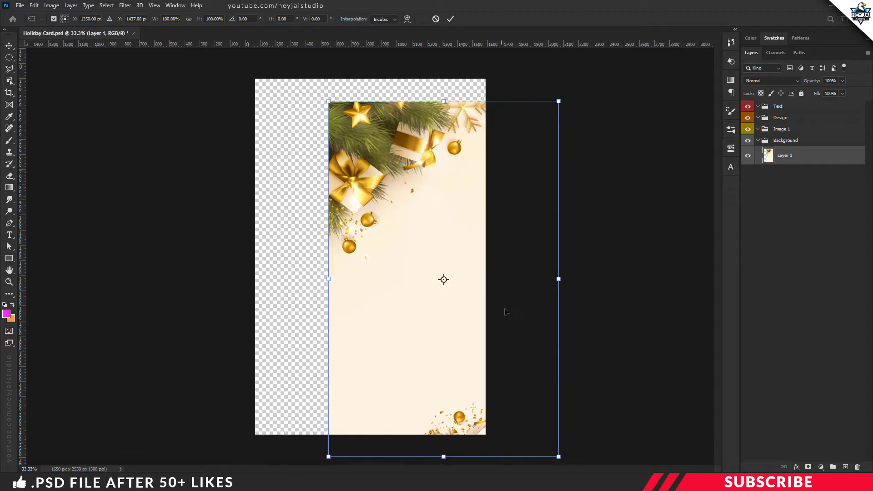
pyautogui.moveTo(516, 420); pyautogui.dragTo(502, 403)
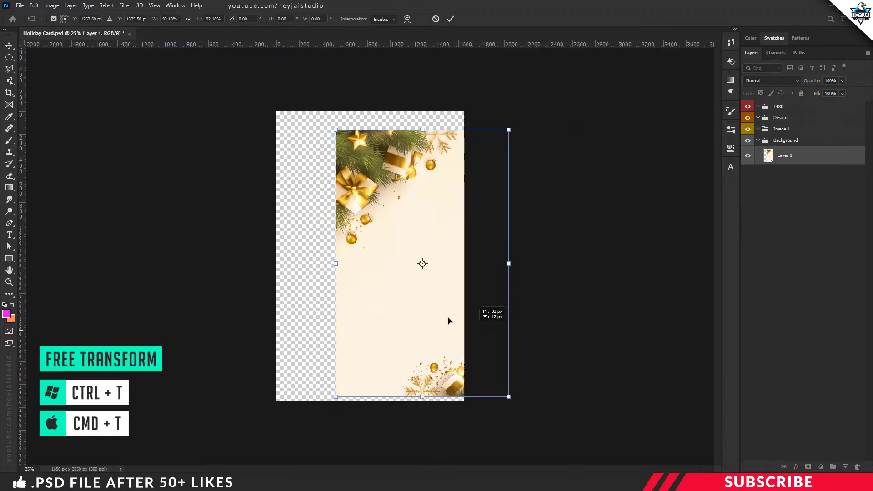
pyautogui.moveTo(450, 318); pyautogui.dragTo(415, 308)
pyautogui.moveTo(451, 381); pyautogui.dragTo(464, 402)
pyautogui.press('Return')
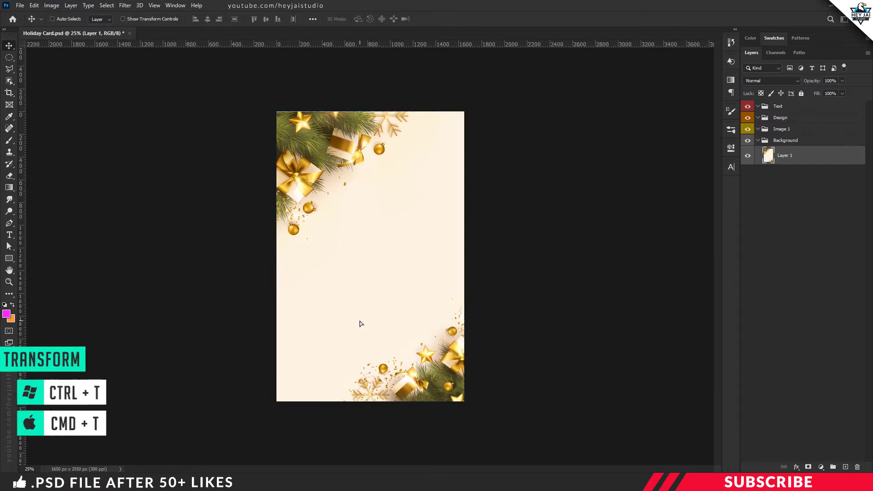
pyautogui.hotkey('ctrl', 't')
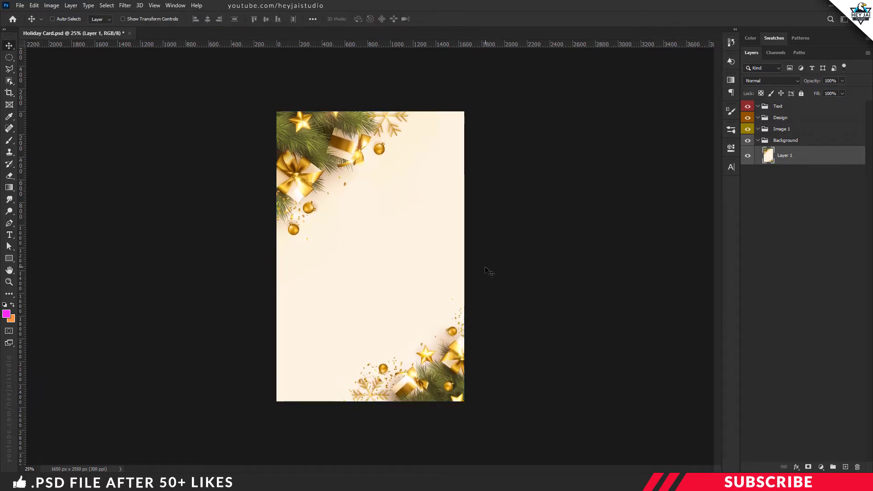
# Collapse the Background group and add an empty layer inside the Image 1 group
pyautogui.click(778, 131)
pyautogui.click(758, 141)
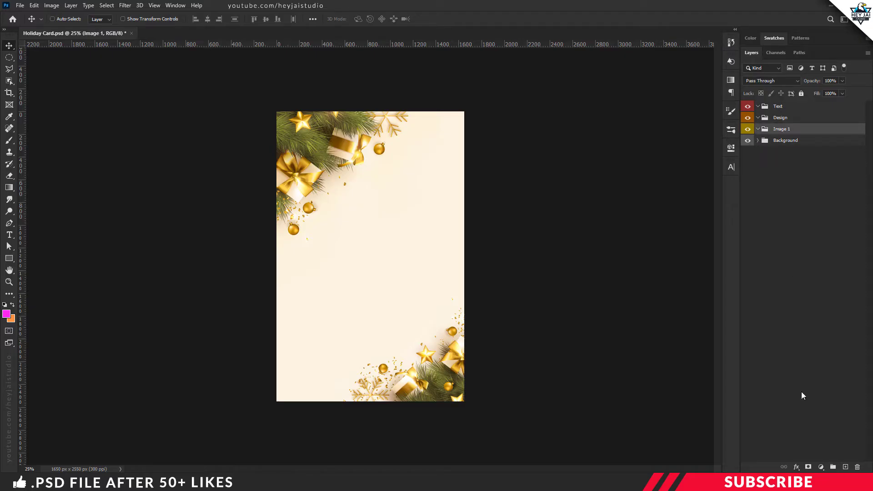
pyautogui.click(845, 466)
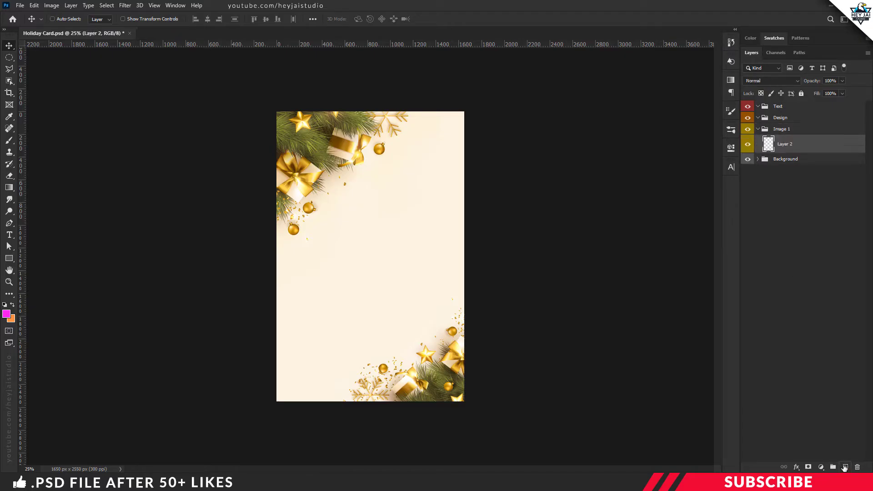
# Set the foreground color to black (000000)
pyautogui.click(6, 314)
pyautogui.moveTo(548, 353); pyautogui.dragTo(520, 374)
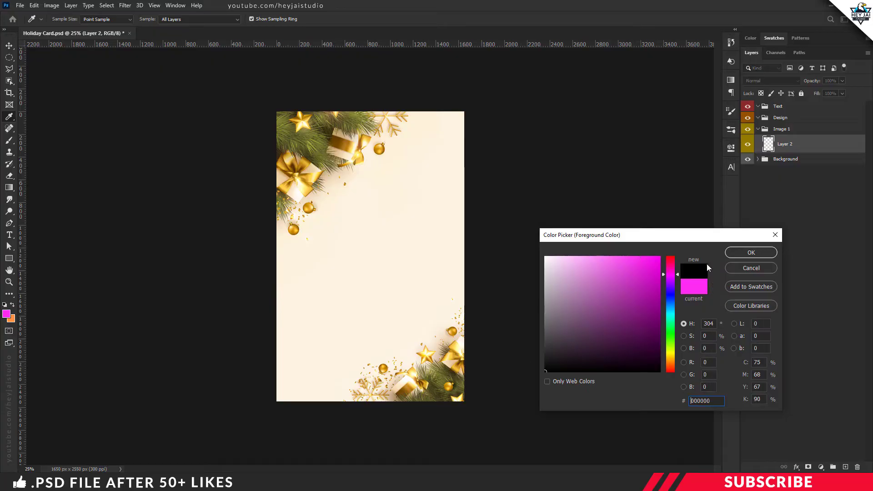
pyautogui.click(751, 252)
pyautogui.press('v')
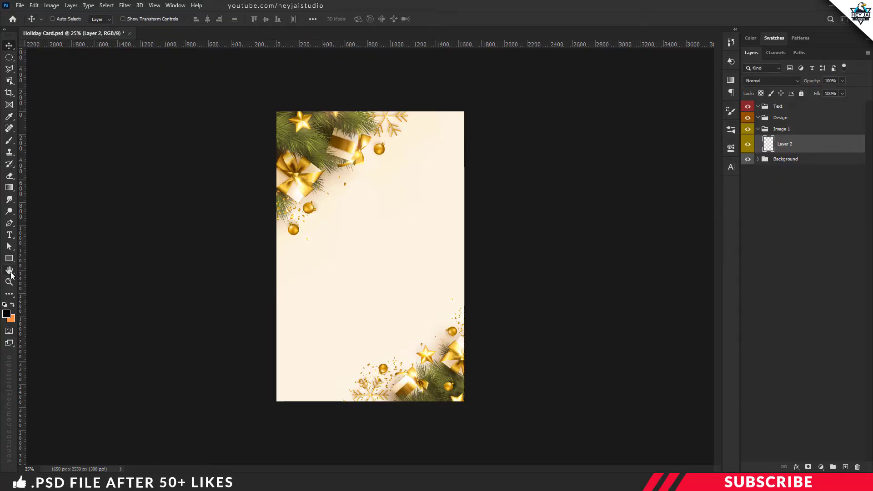
# Draw a black circle about 892 px wide with the Ellipse Tool and place it in the card's upper half, right of center
pyautogui.click(13, 259)
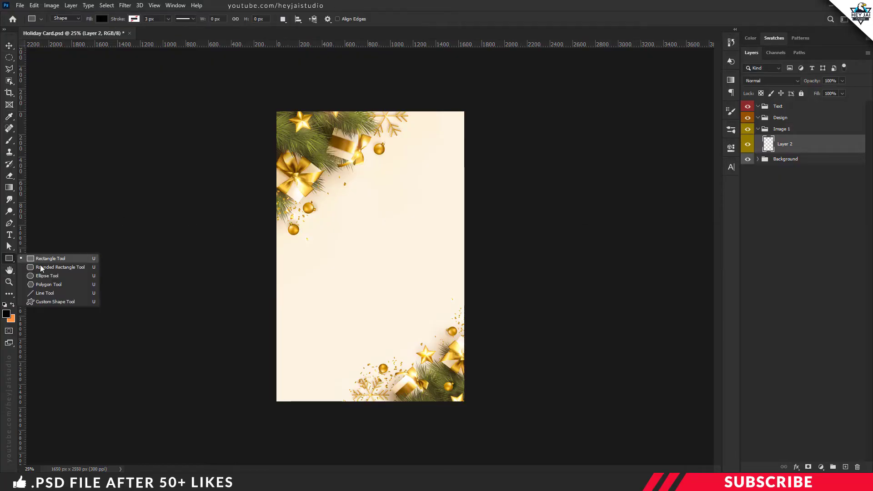
pyautogui.click(67, 276)
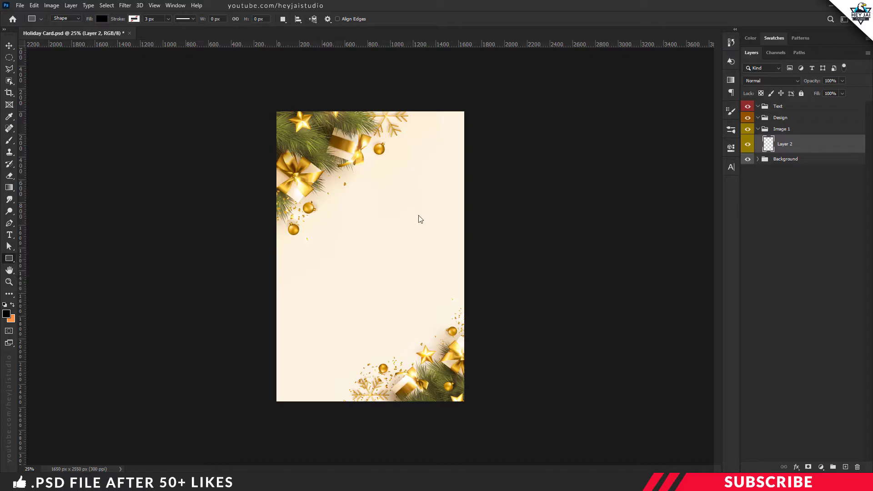
pyautogui.hotkey('ctrl', '+')
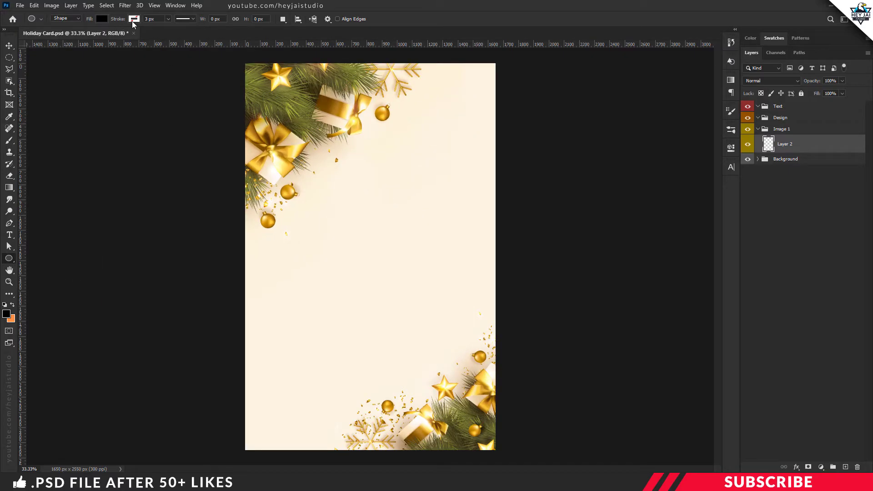
pyautogui.moveTo(359, 163); pyautogui.dragTo(495, 316)
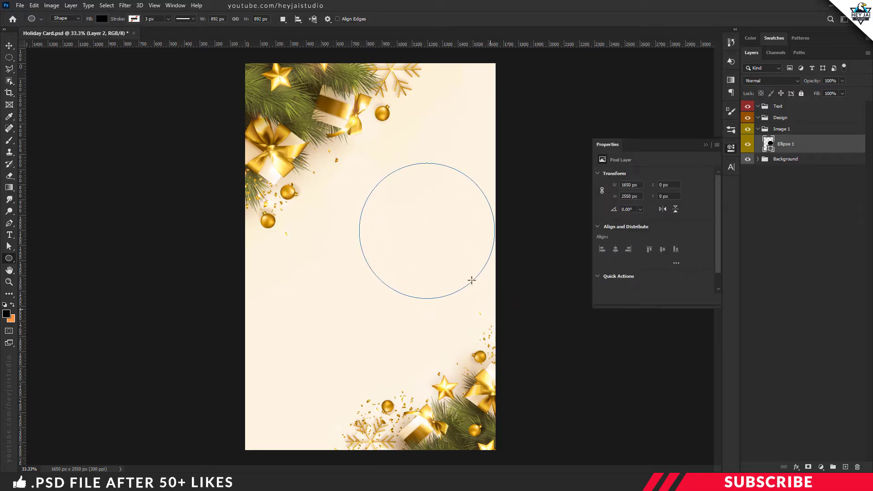
pyautogui.press('v')
pyautogui.moveTo(460, 245); pyautogui.dragTo(431, 229)
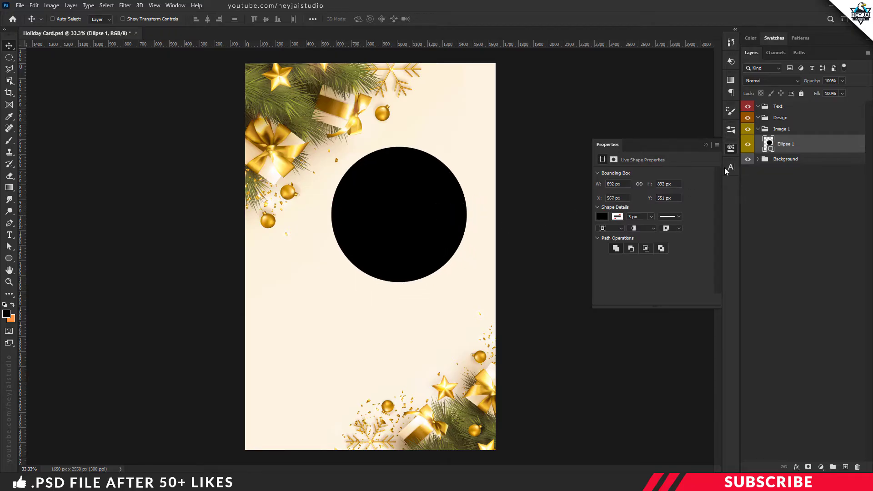
pyautogui.click(730, 148)
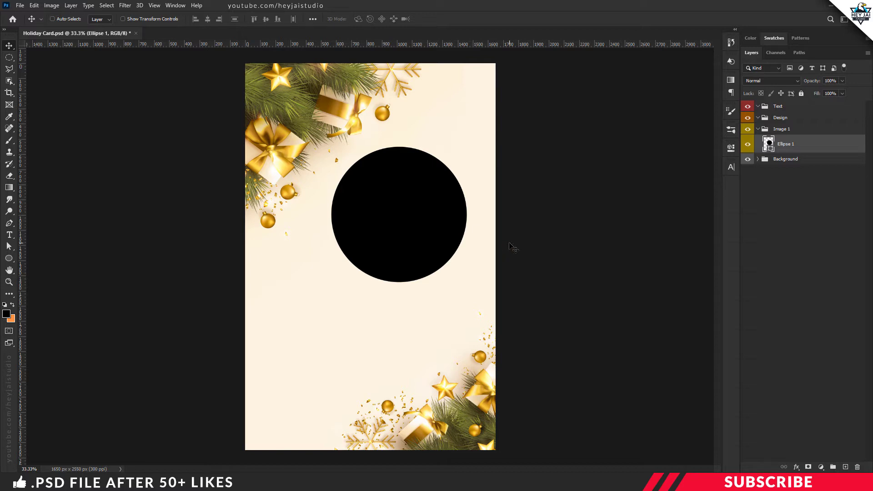
# Open Image-1.jpg in Photoshop and copy the family photo into the card above the circle layer
pyautogui.click(282, 483)
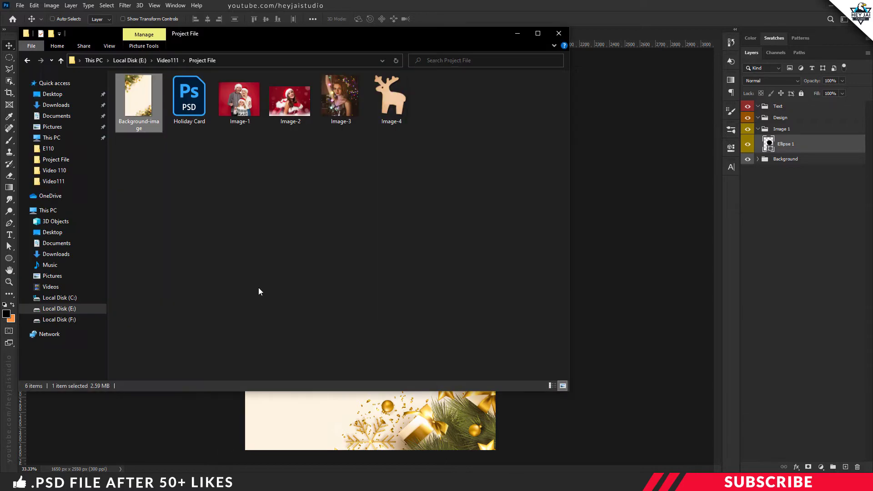
pyautogui.click(258, 287)
pyautogui.rightClick(242, 110)
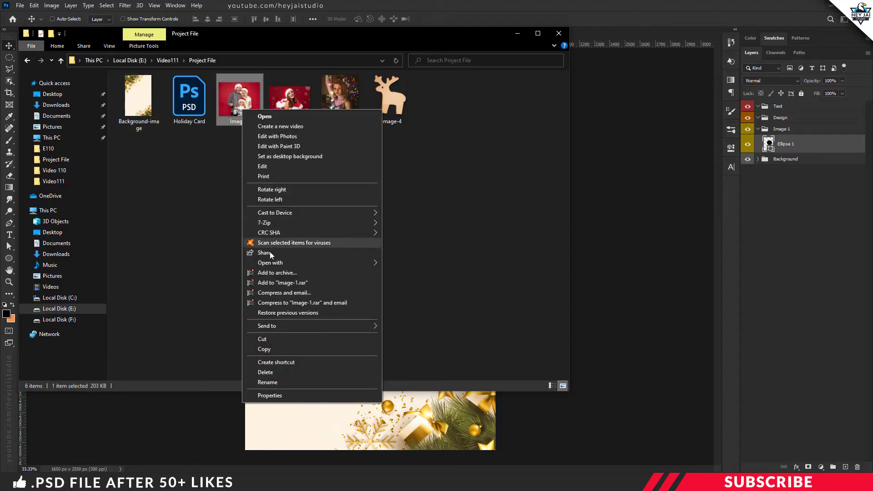
pyautogui.moveTo(273, 262)
pyautogui.click(399, 265)
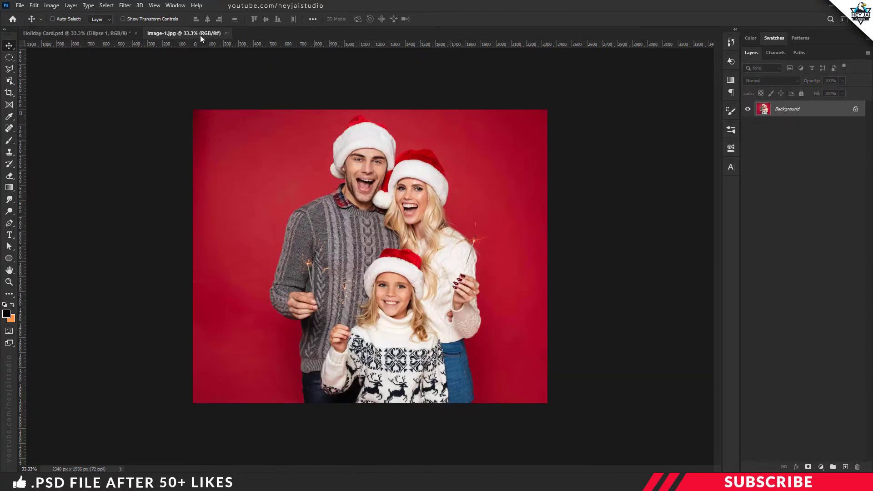
pyautogui.moveTo(200, 35); pyautogui.dragTo(228, 79)
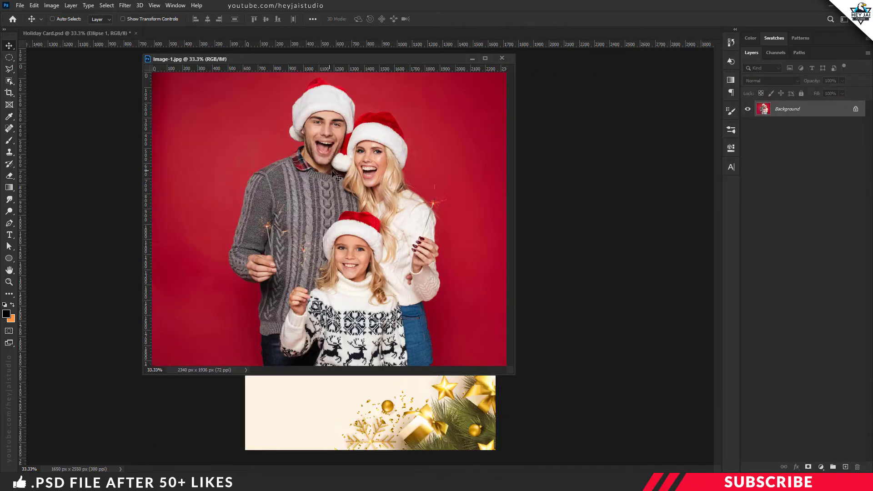
pyautogui.click(528, 175)
pyautogui.click(501, 58)
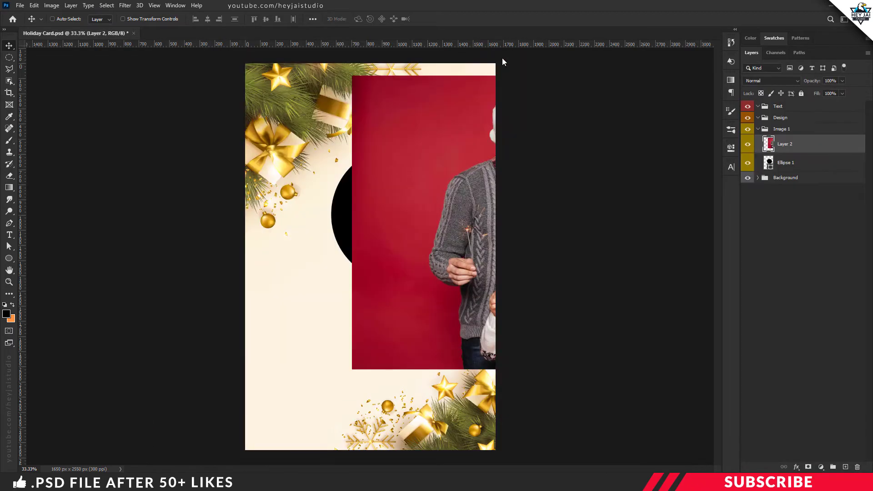
# Move the family photo over the black circle and clip it to the Ellipse 1 layer with a clipping mask
pyautogui.moveTo(438, 153); pyautogui.dragTo(399, 158)
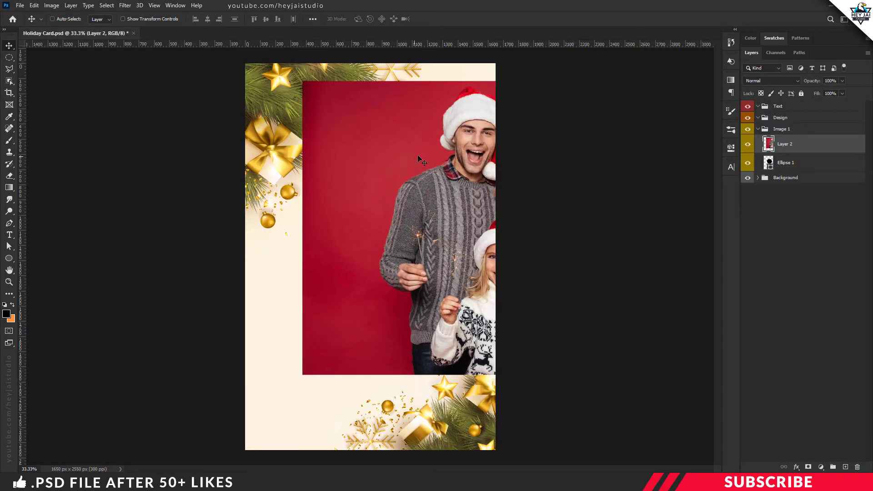
pyautogui.click(747, 144)
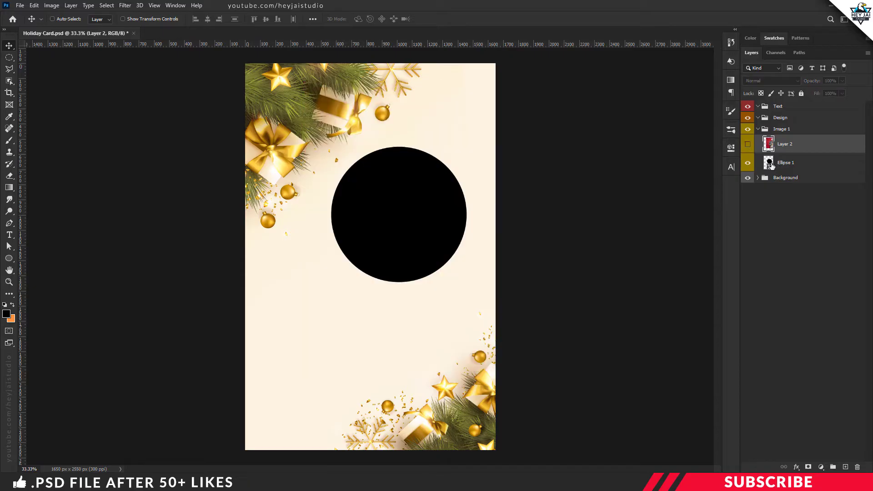
pyautogui.click(747, 144)
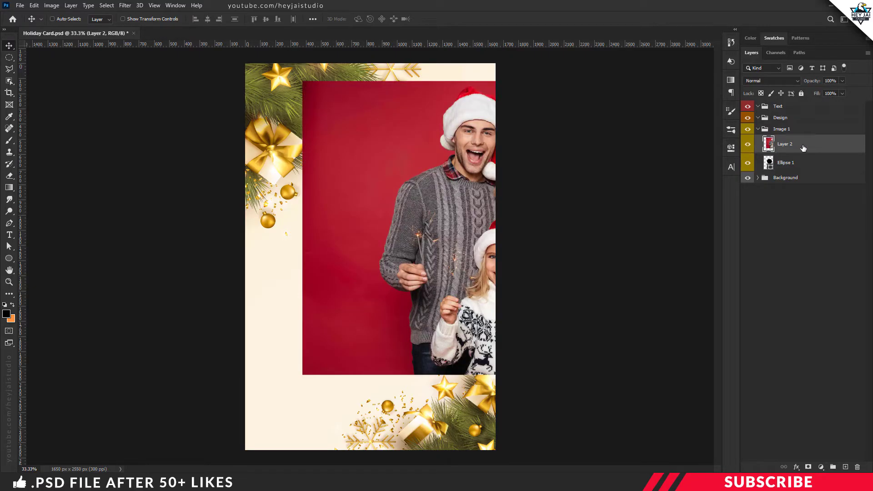
pyautogui.rightClick(804, 148)
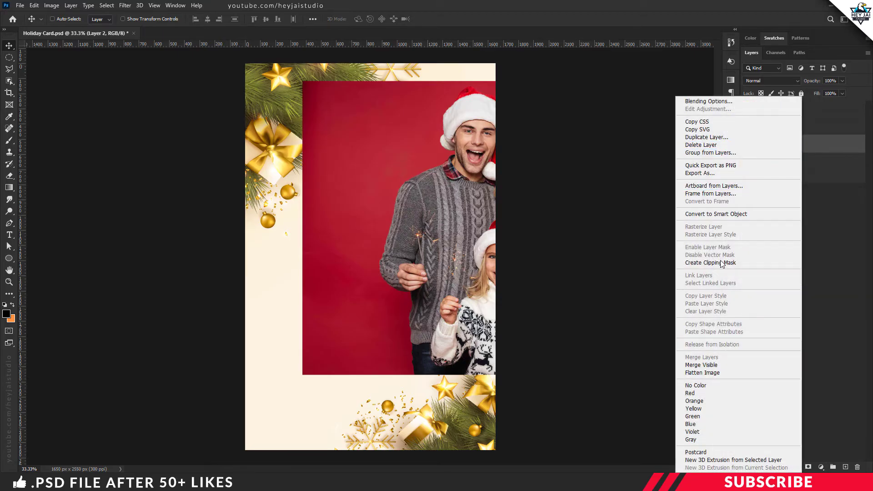
pyautogui.click(724, 262)
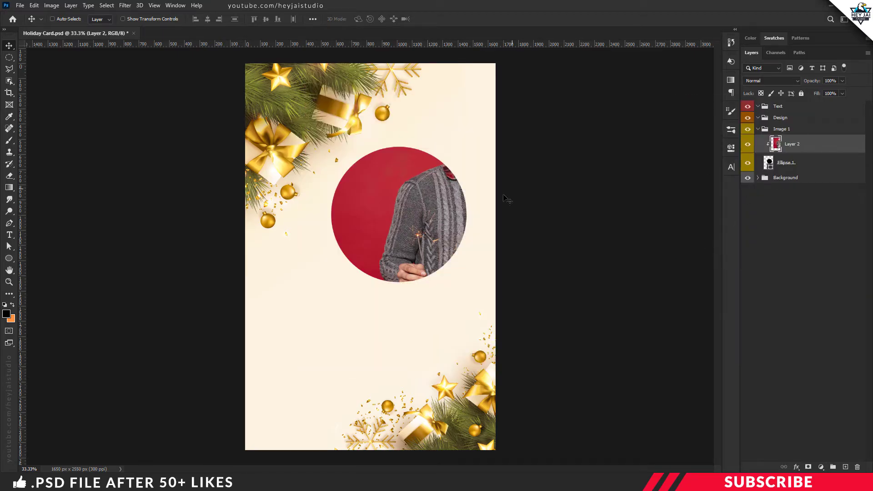
# Scale the clipped family photo to about 51.58% and position it so all three people fit inside the circle
pyautogui.moveTo(403, 231)
pyautogui.mouseDown()
pyautogui.moveTo(369, 260)
pyautogui.moveTo(394, 245)
pyautogui.mouseUp()
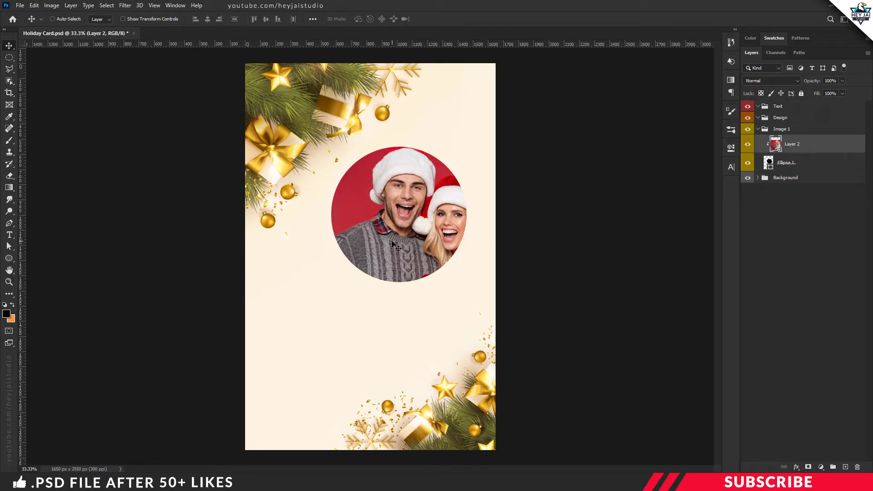
pyautogui.hotkey('ctrl', 't')
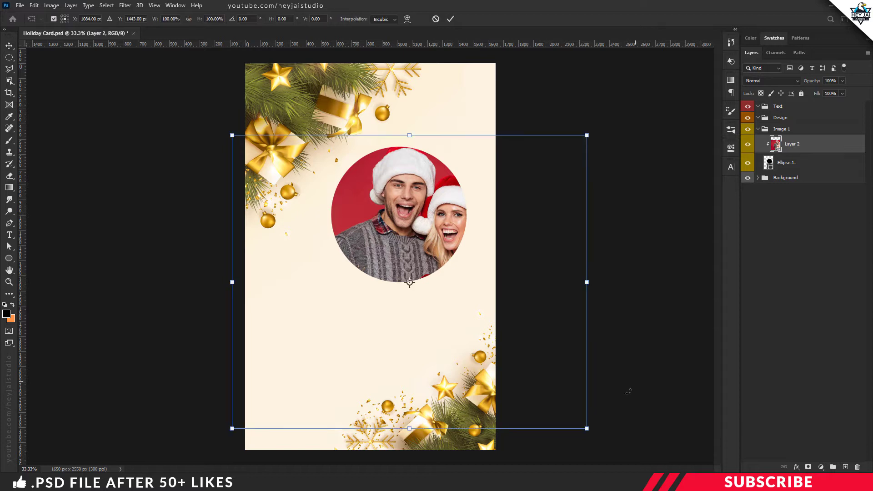
pyautogui.moveTo(586, 429); pyautogui.dragTo(415, 286)
pyautogui.moveTo(372, 242); pyautogui.dragTo(445, 249)
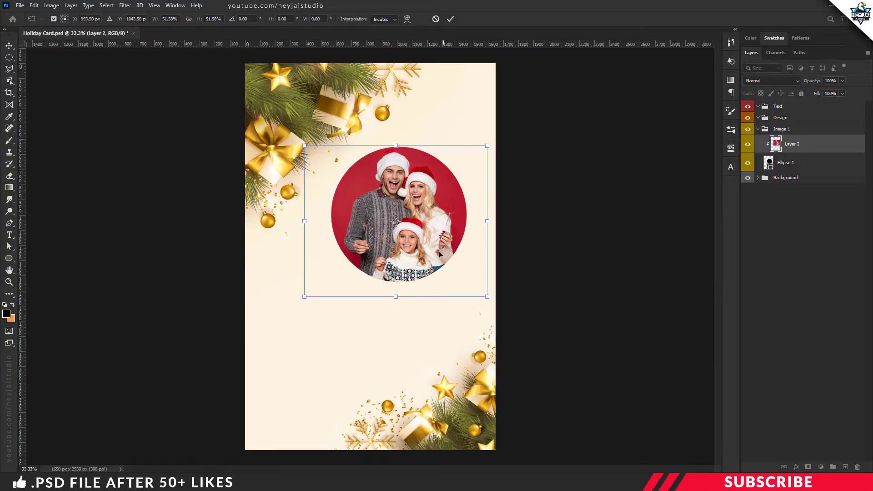
pyautogui.press('Return')
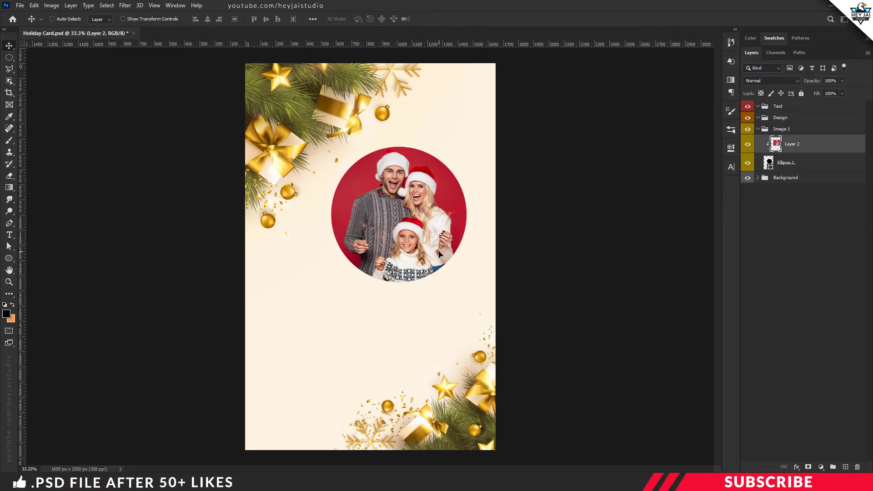
# Add a Drop Shadow layer style to the Ellipse 1 layer, keeping the settings dialog clear of the photo
pyautogui.hotkey('ctrl', '+')
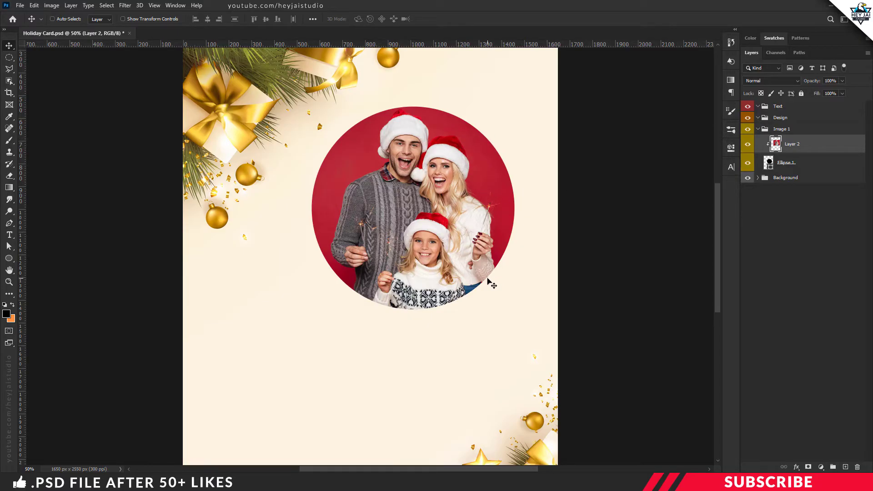
pyautogui.click(779, 167)
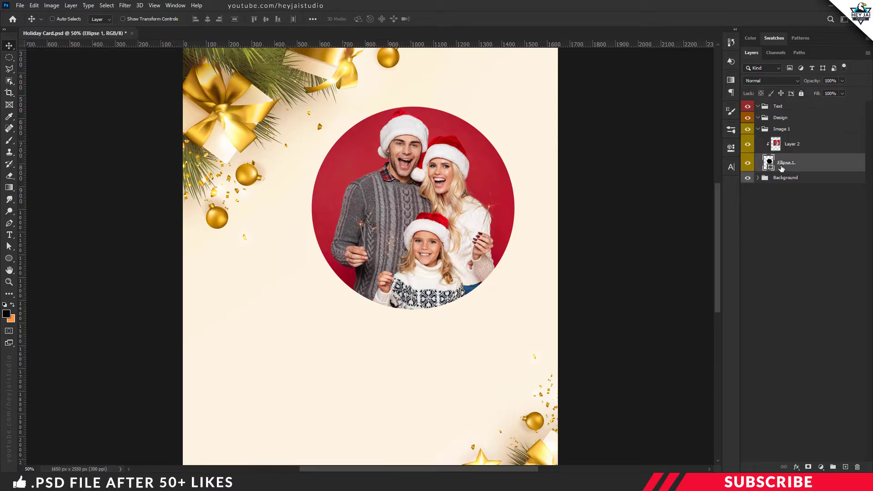
pyautogui.rightClick(786, 167)
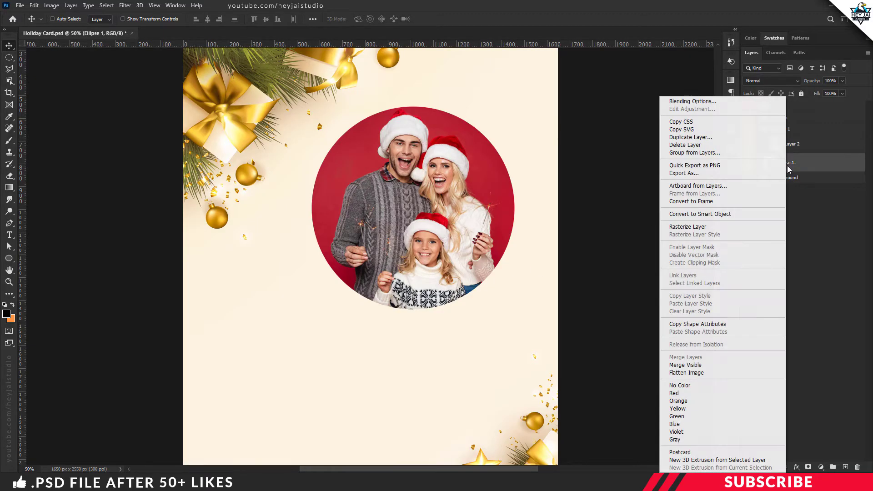
pyautogui.click(705, 103)
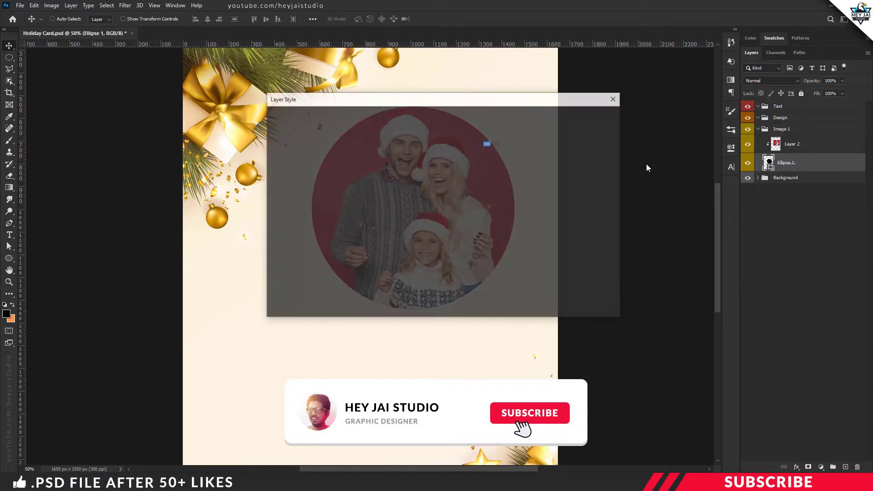
pyautogui.moveTo(476, 104); pyautogui.dragTo(726, 79)
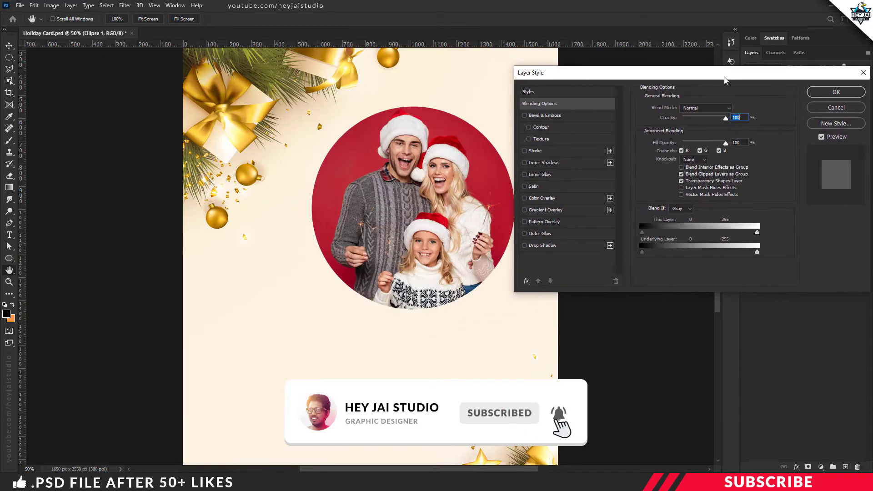
pyautogui.click(545, 246)
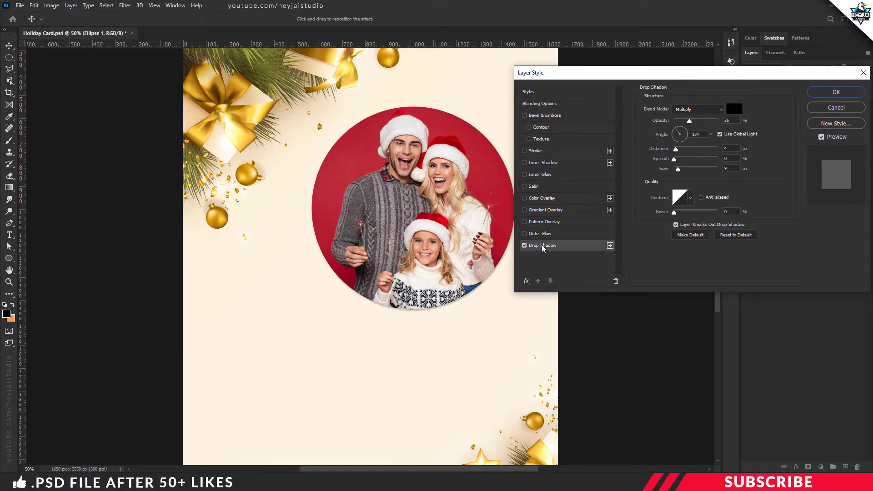
# Set the drop shadow to Normal blend mode, 45% opacity, 124° angle, 14 px distance, 3% spread and 10 px size, and compare it on and off
pyautogui.click(692, 111)
pyautogui.click(682, 117)
pyautogui.write('45')
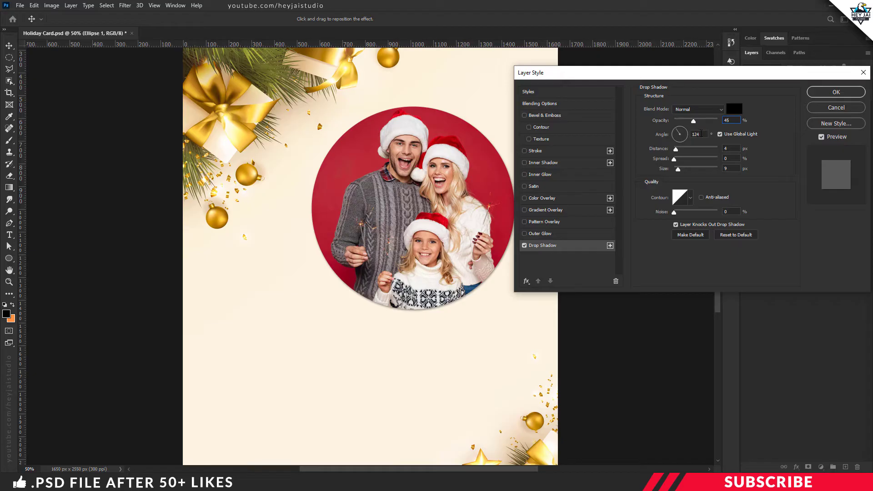
pyautogui.click(701, 133)
pyautogui.write('124')
pyautogui.write('14')
pyautogui.press('Tab')
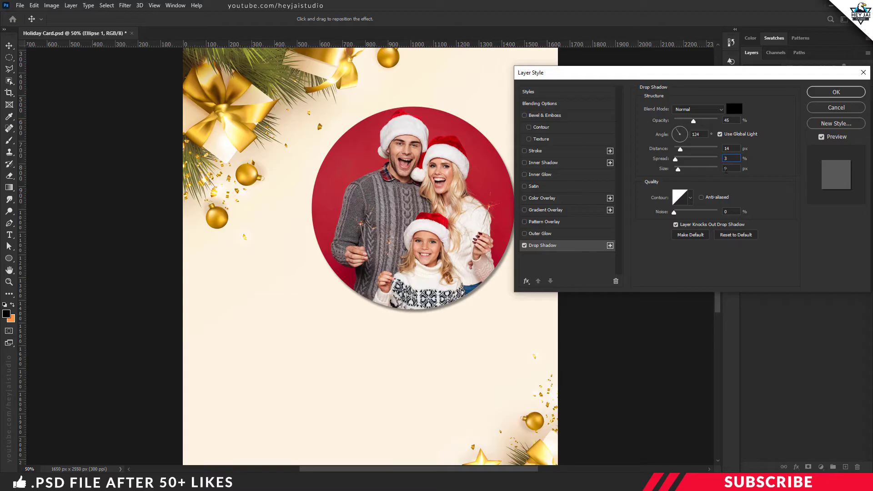
pyautogui.write('10')
pyautogui.moveTo(707, 78); pyautogui.dragTo(724, 78)
pyautogui.click(542, 246)
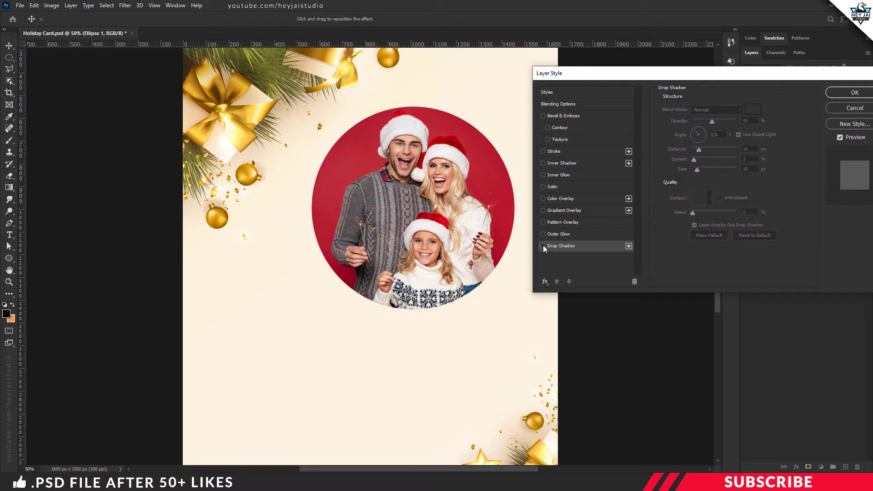
pyautogui.click(543, 246)
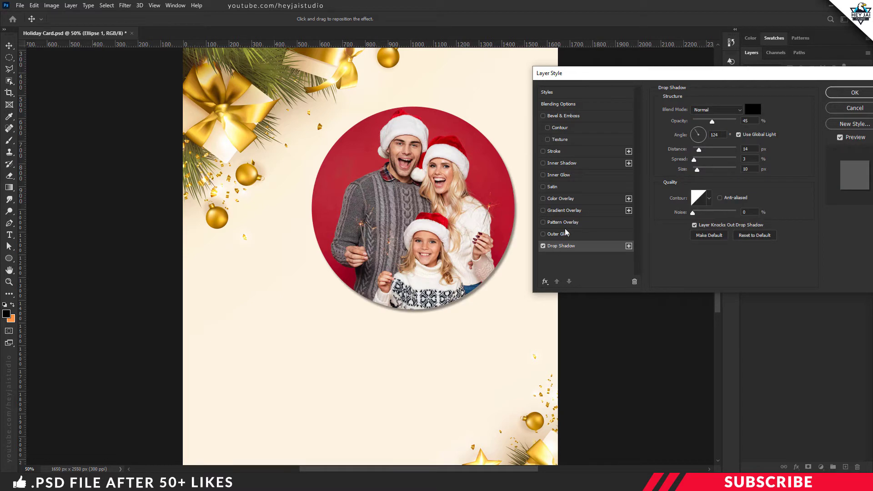
# Add a 14 px Inside stroke in a lighter cream colour to the Ellipse 1 layer and apply the layer style
pyautogui.click(563, 154)
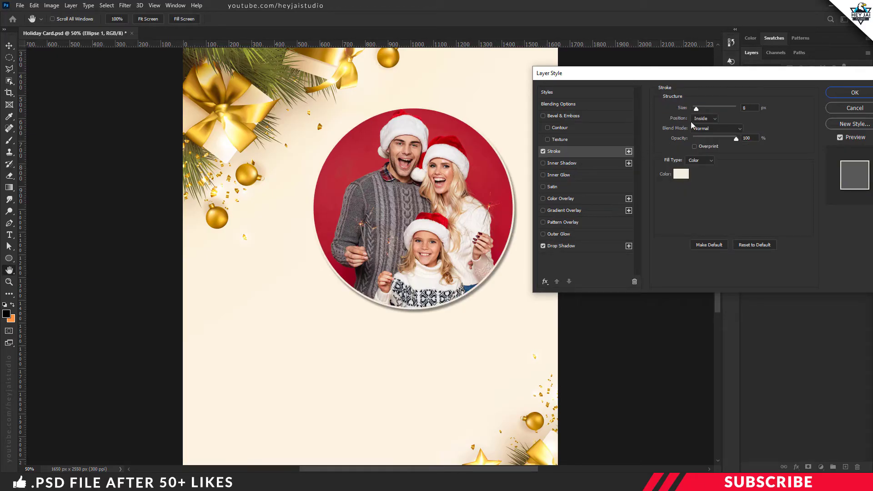
pyautogui.click(750, 108)
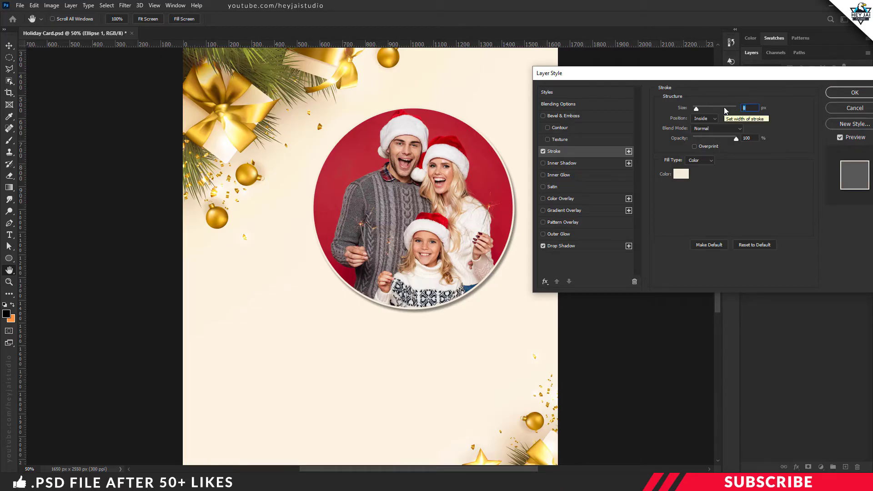
pyautogui.write('14')
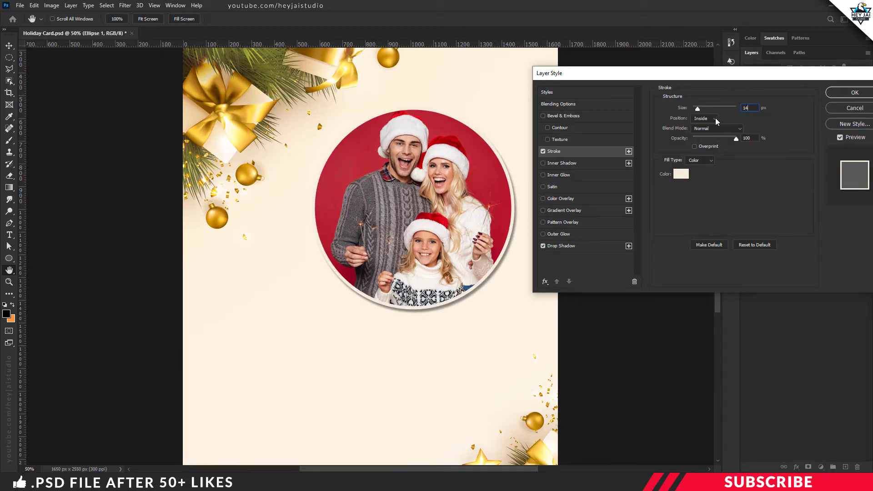
pyautogui.click(716, 118)
pyautogui.click(706, 130)
pyautogui.click(680, 173)
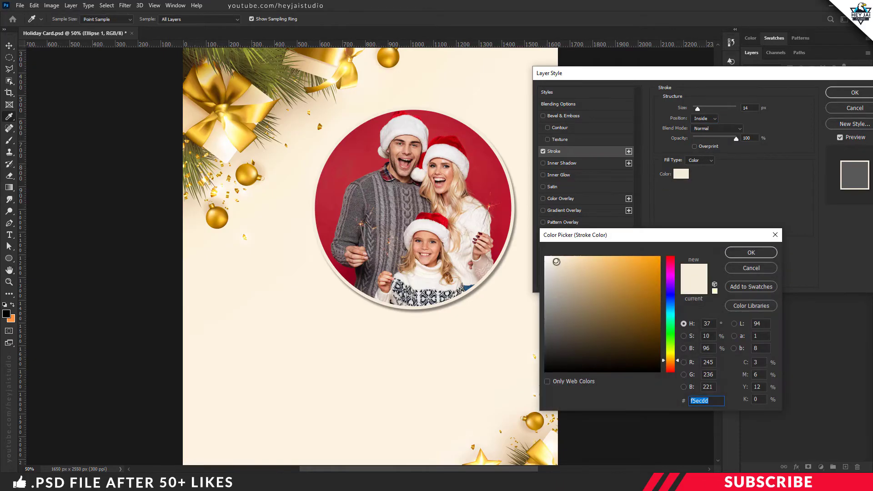
pyautogui.moveTo(555, 260); pyautogui.dragTo(552, 257)
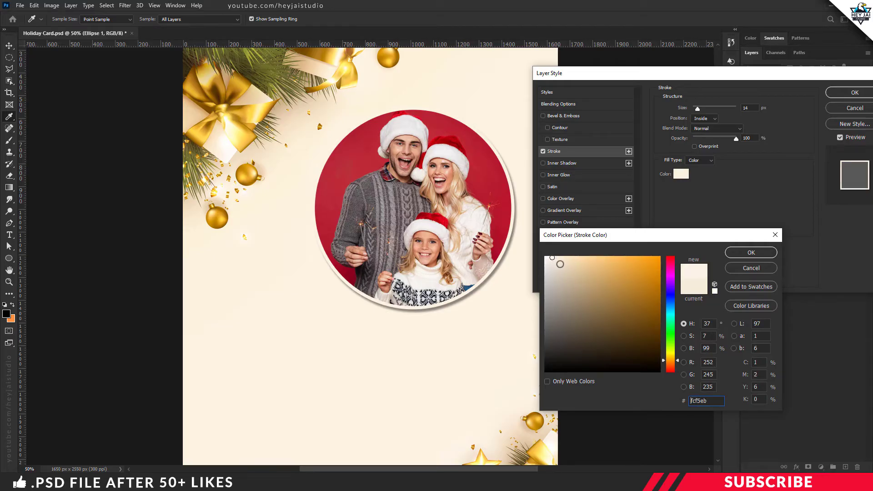
pyautogui.click(747, 253)
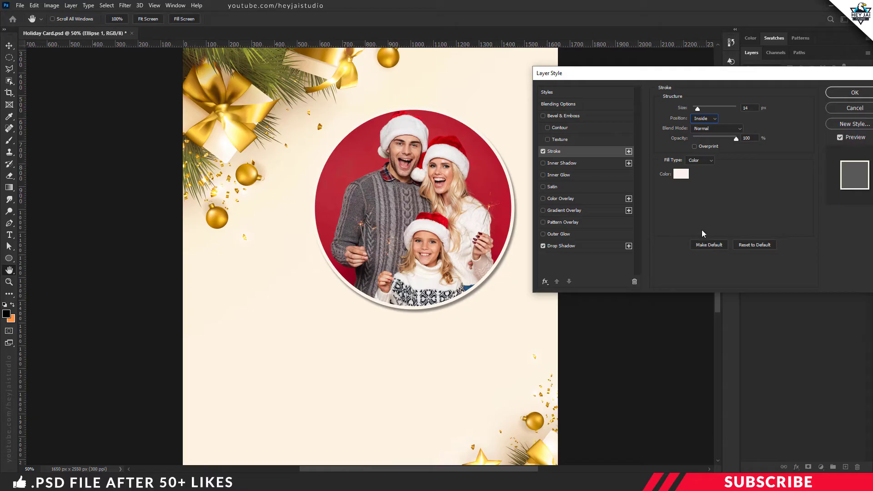
pyautogui.click(837, 94)
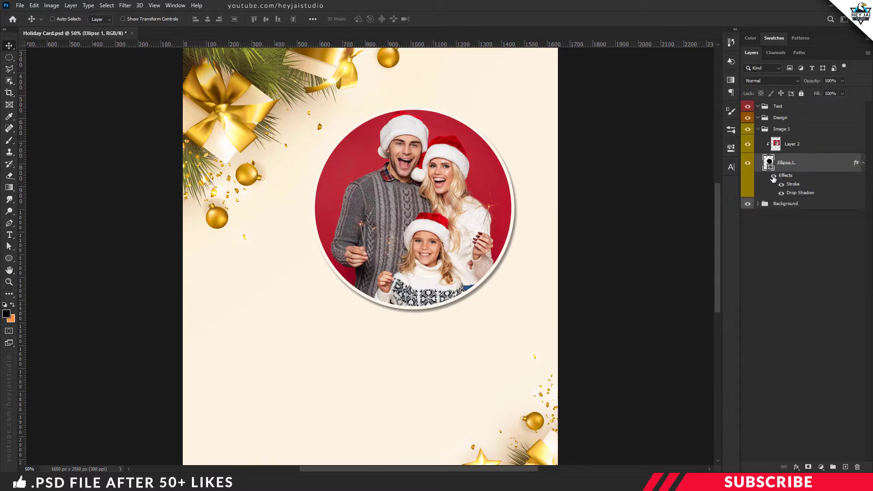
# Compare the photo circle with and without its stroke and drop shadow effects
pyautogui.click(773, 177)
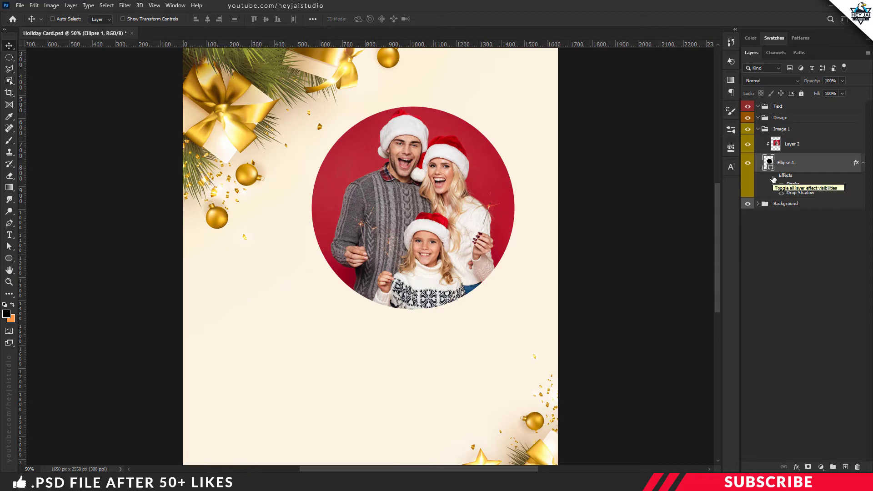
pyautogui.click(773, 177)
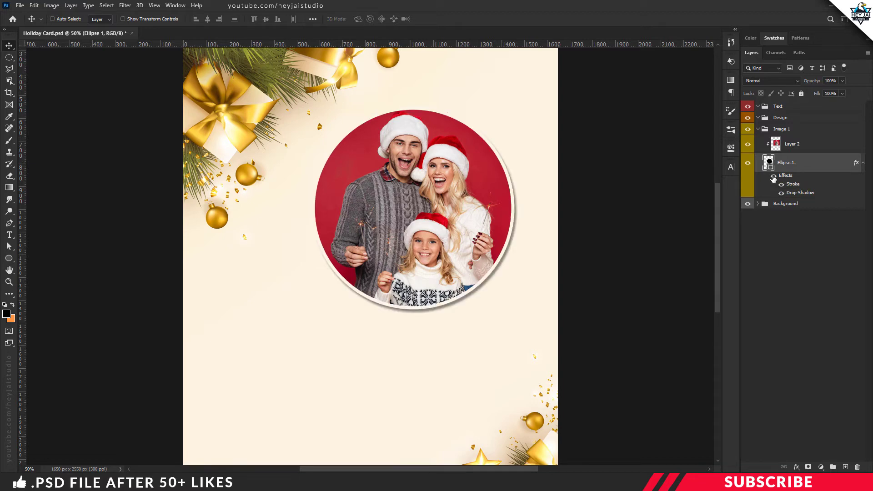
pyautogui.hotkey('ctrl', '-')
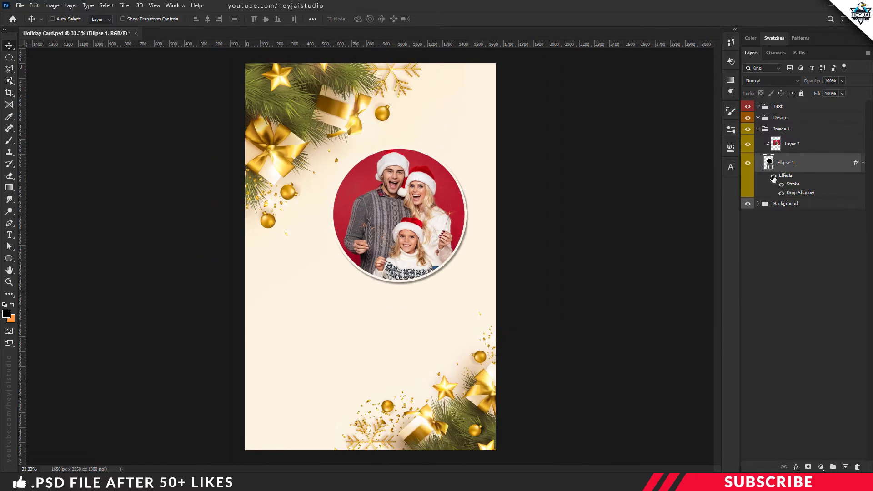
# Collapse and duplicate the Image 1 group, and rename the copy Image 2
pyautogui.click(757, 129)
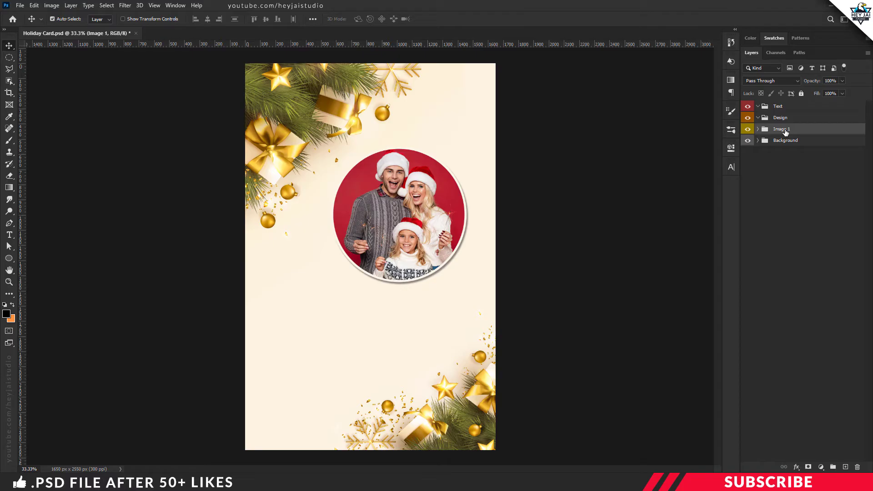
pyautogui.hotkey('ctrl', 'j')
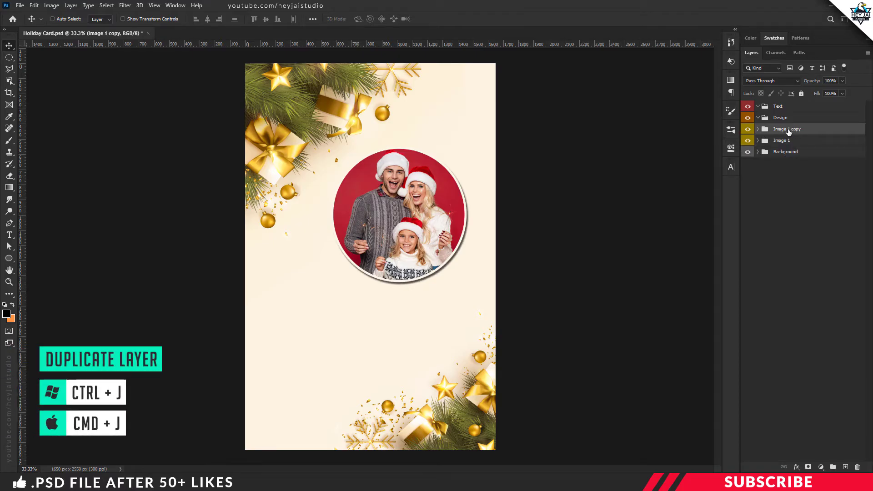
pyautogui.doubleClick(789, 129)
pyautogui.moveTo(789, 129); pyautogui.dragTo(813, 128)
pyautogui.write('2')
pyautogui.press('Return')
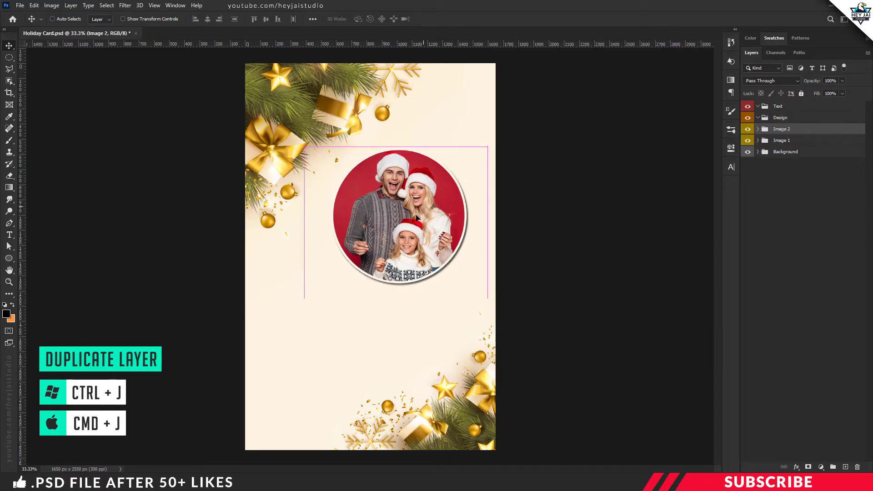